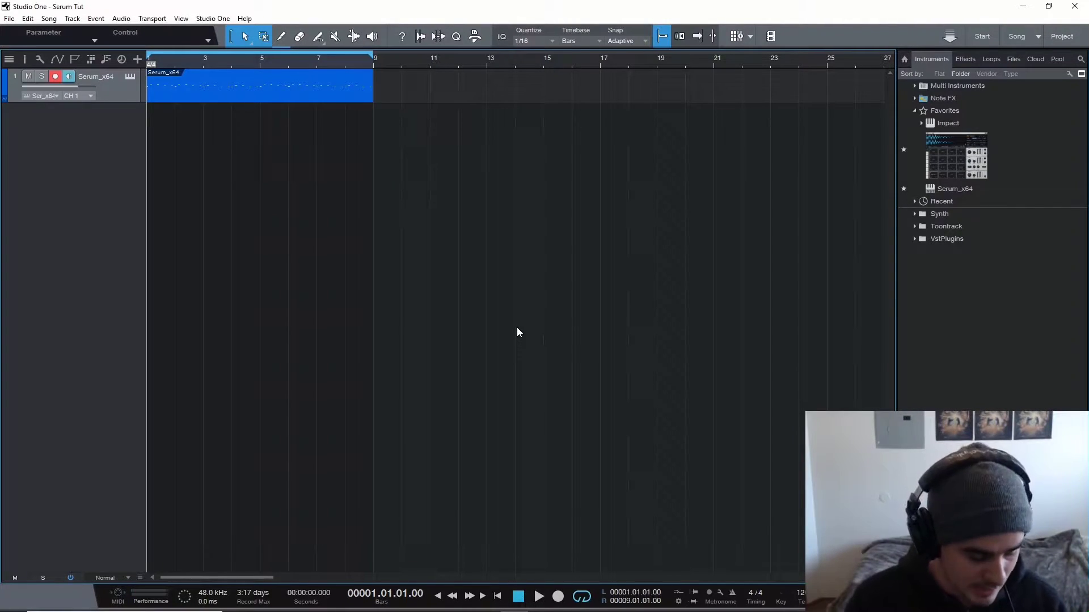
- Play back the existing Serum pattern, then add Serum_x64 on a new instrument track
{"action": "key", "text": "space"}
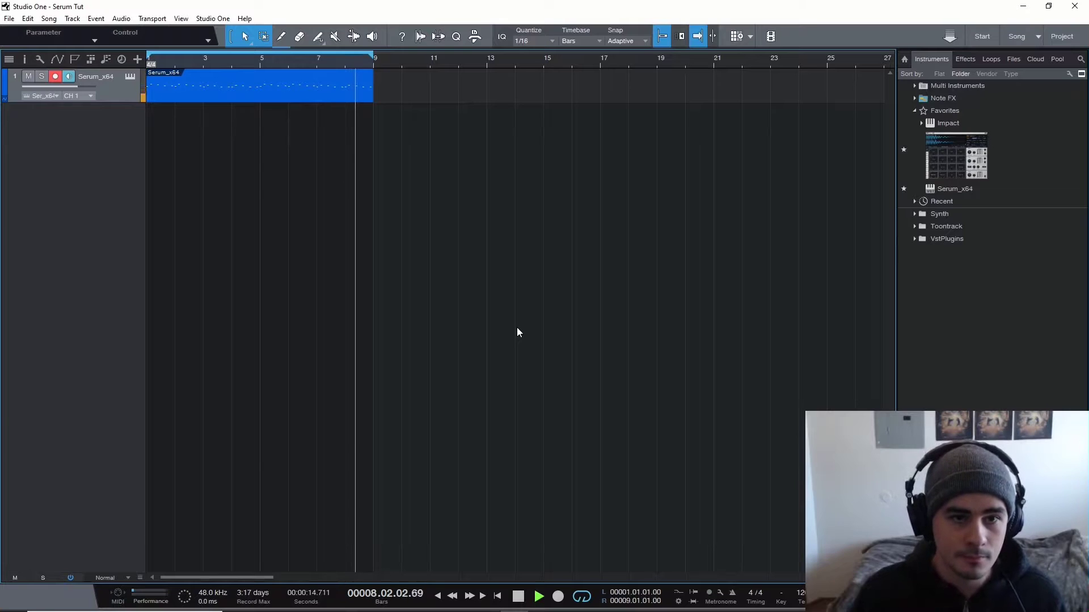
{"action": "key", "text": "space"}
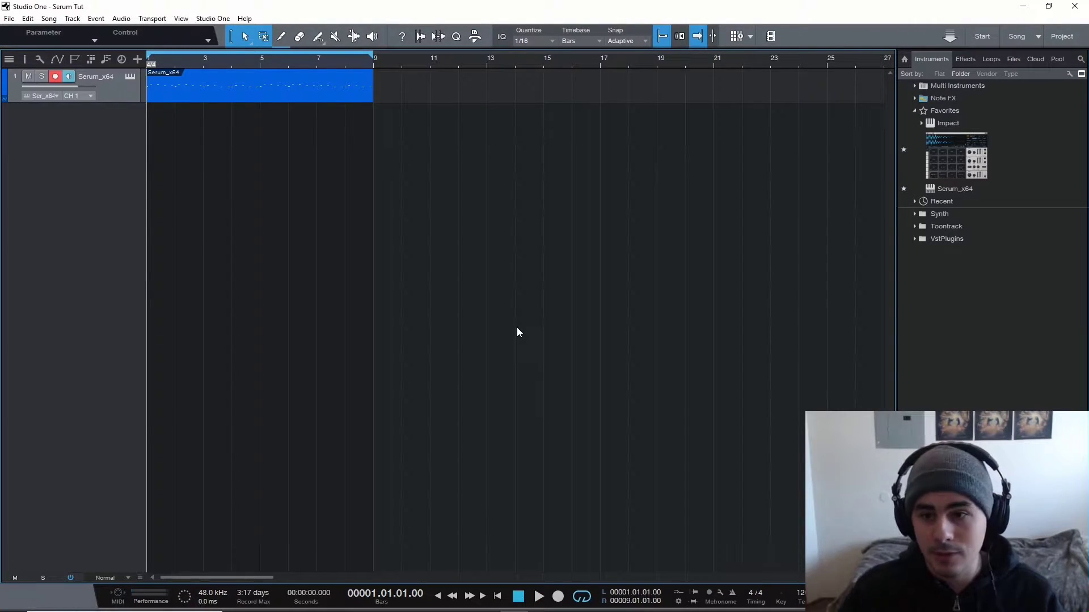
{"action": "left_click_drag", "start_coordinate": [955, 189], "coordinate": [64, 182]}
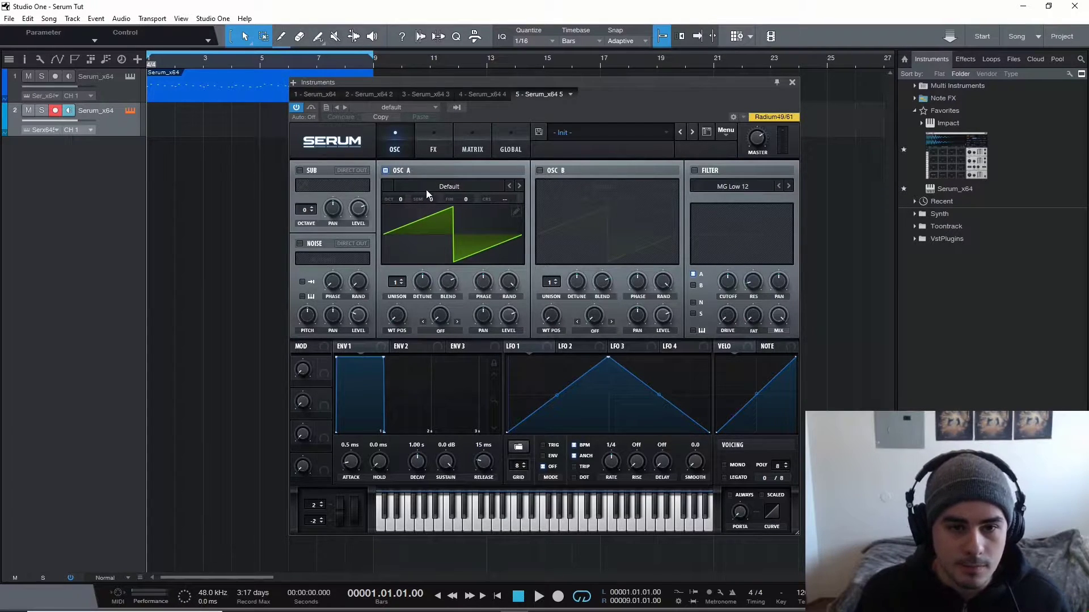
- Turn on OSC B and load the Analog Jno wavetable into OSC A, shifting its WT position
{"action": "left_click", "coordinate": [397, 187]}
{"action": "left_click", "coordinate": [451, 163]}
{"action": "left_click", "coordinate": [539, 170]}
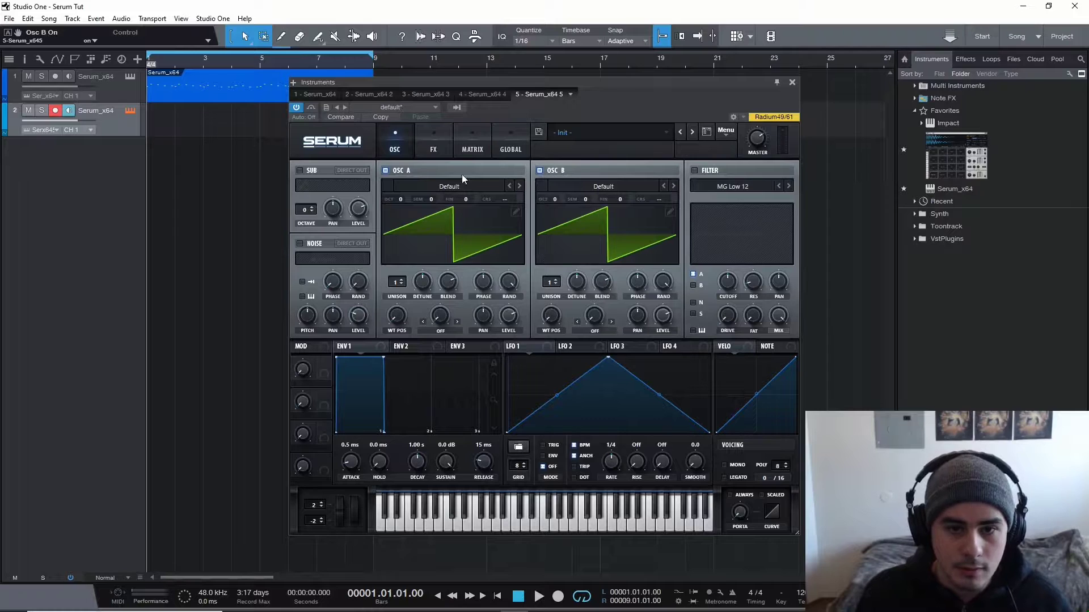
{"action": "left_click", "coordinate": [445, 198]}
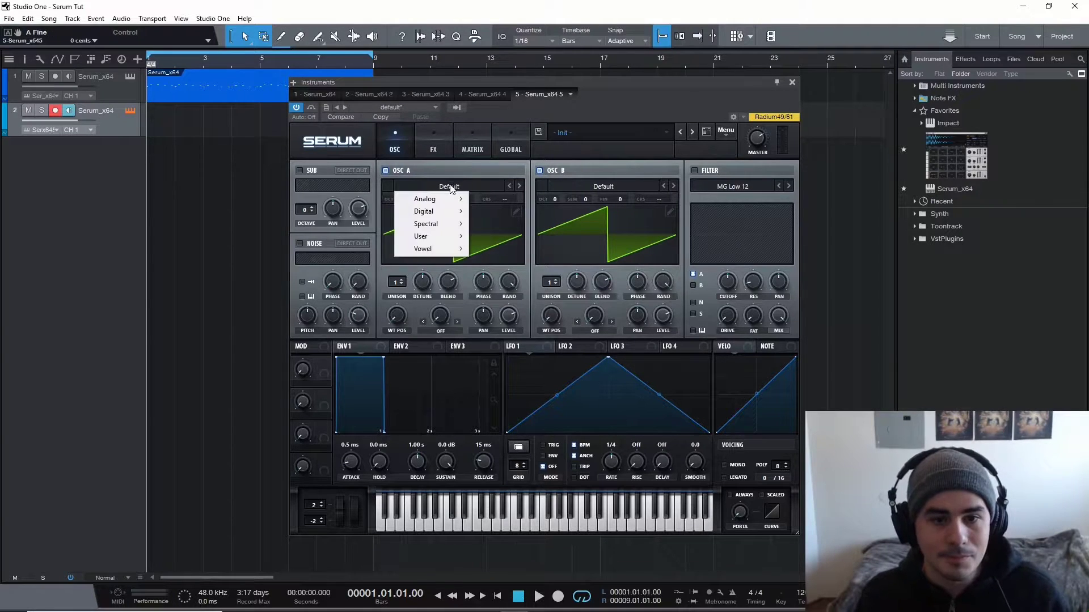
{"action": "mouse_move", "coordinate": [448, 198]}
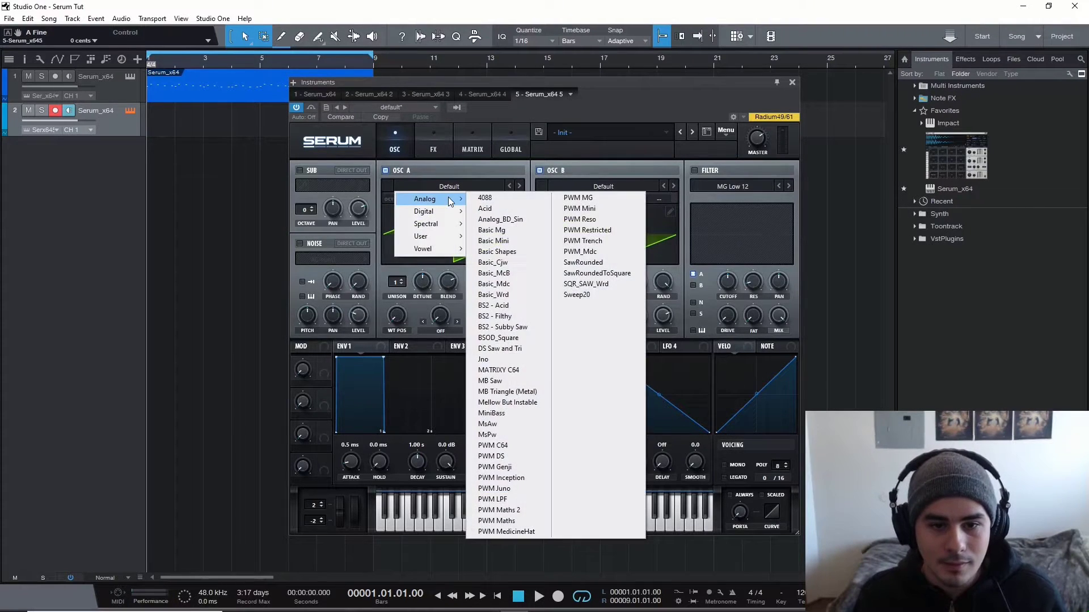
{"action": "left_click", "coordinate": [496, 360]}
{"action": "left_click_drag", "start_coordinate": [405, 315], "coordinate": [415, 308]}
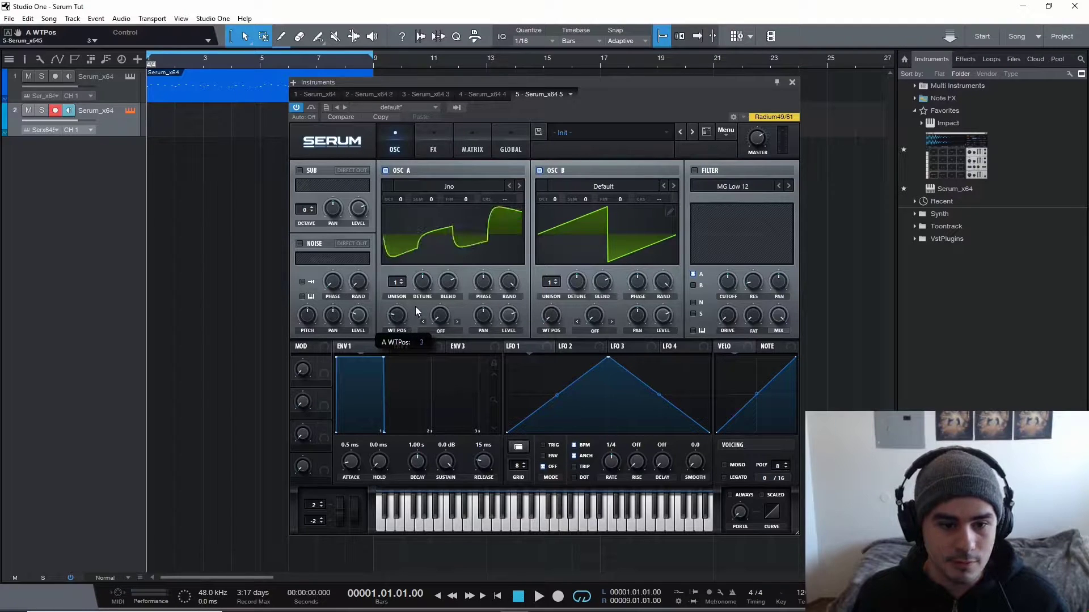
- Load the Basic Shapes saw into OSC B and switch the filter on
{"action": "left_click", "coordinate": [633, 184]}
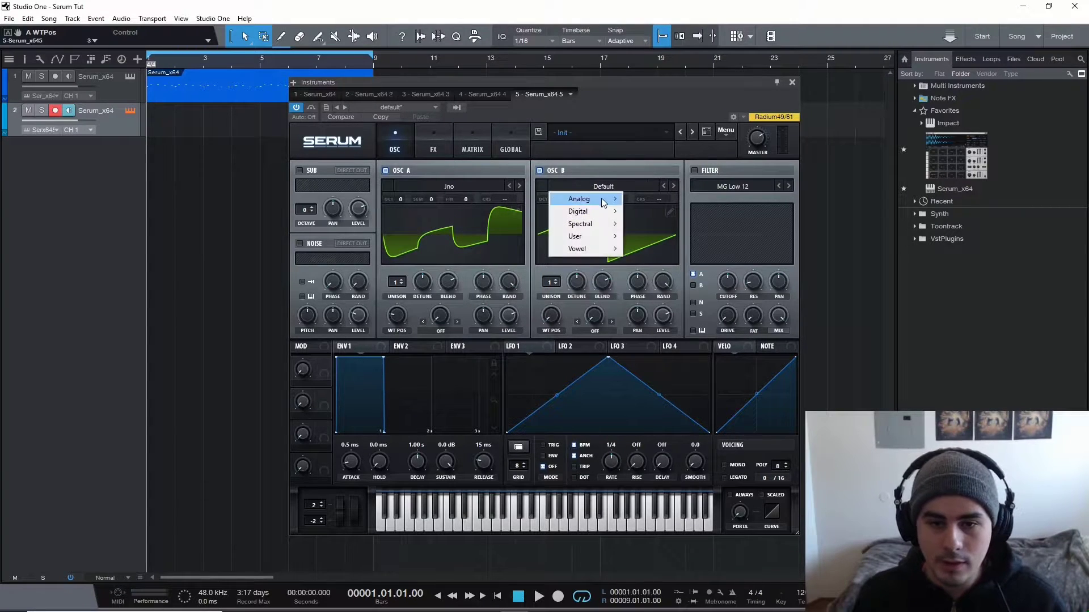
{"action": "mouse_move", "coordinate": [609, 199]}
{"action": "left_click", "coordinate": [647, 251]}
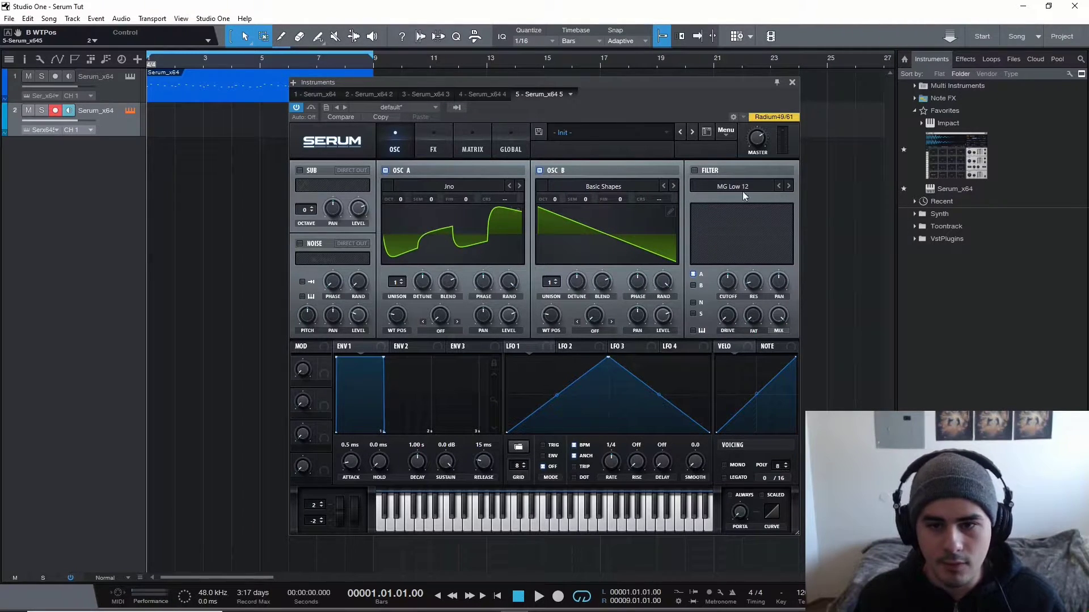
{"action": "left_click", "coordinate": [713, 172]}
- Set the filter to MG Low 18 with cutoff near 200 Hz, 40% resonance, and OSC B routed through it
{"action": "left_click", "coordinate": [788, 187]}
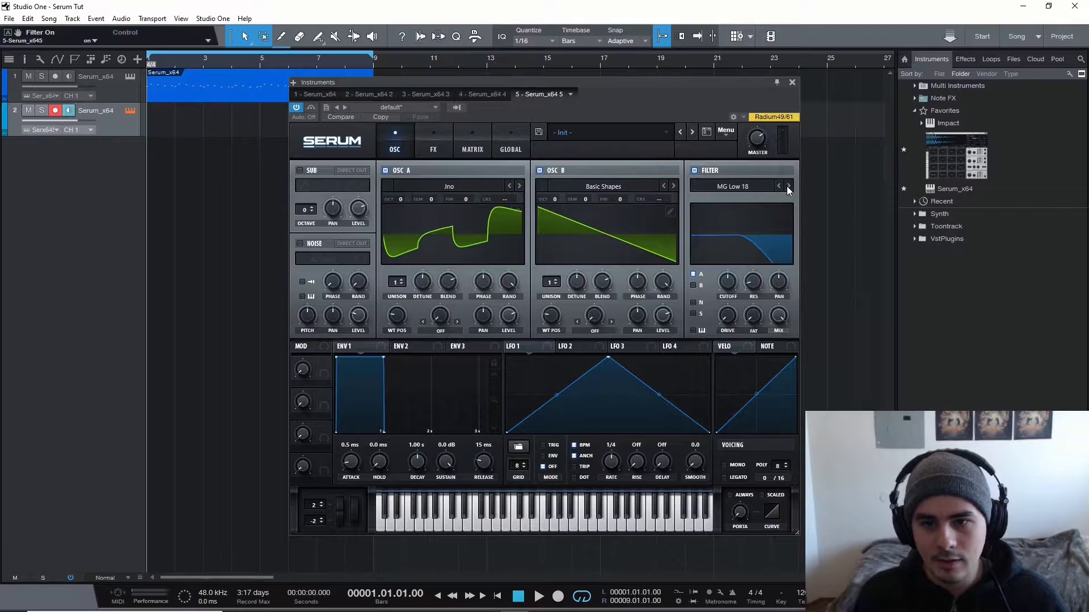
{"action": "left_click_drag", "start_coordinate": [735, 293], "coordinate": [729, 298]}
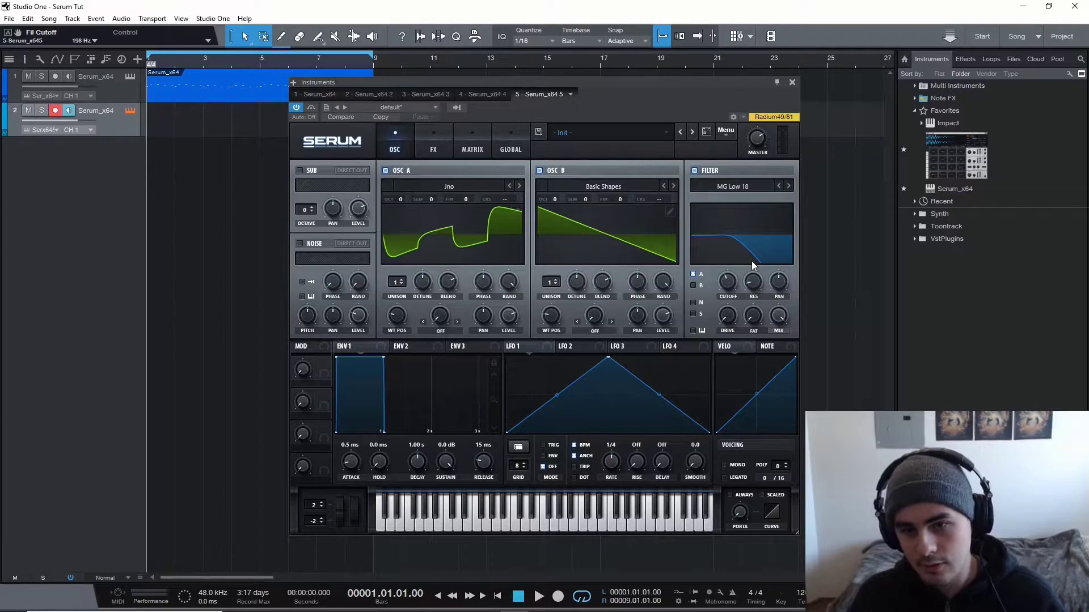
{"action": "left_click_drag", "start_coordinate": [746, 286], "coordinate": [761, 271]}
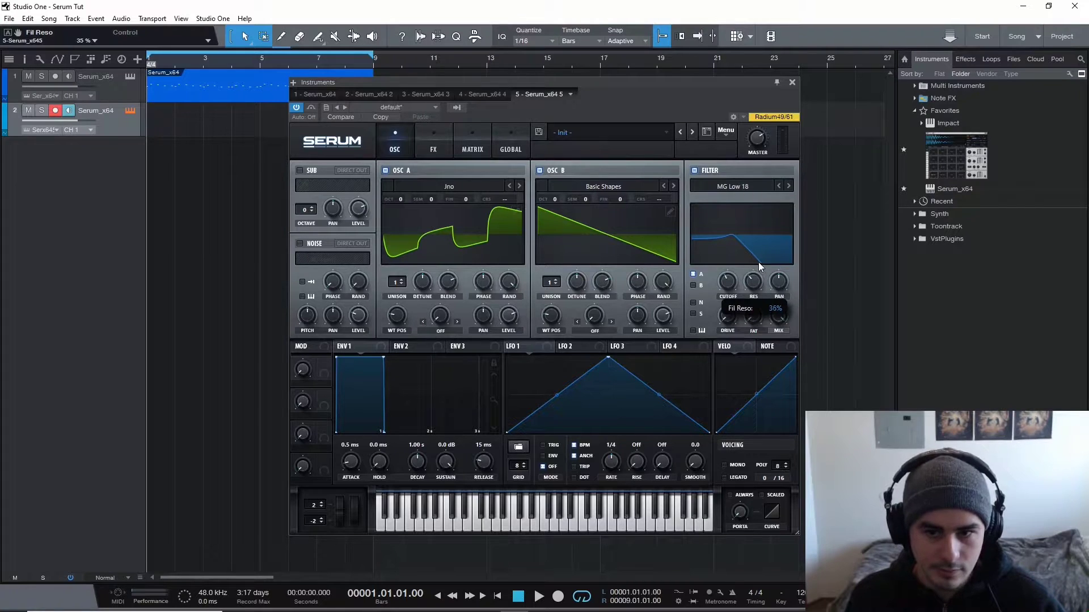
{"action": "left_click_drag", "start_coordinate": [758, 257], "coordinate": [762, 261]}
{"action": "left_click", "coordinate": [693, 285]}
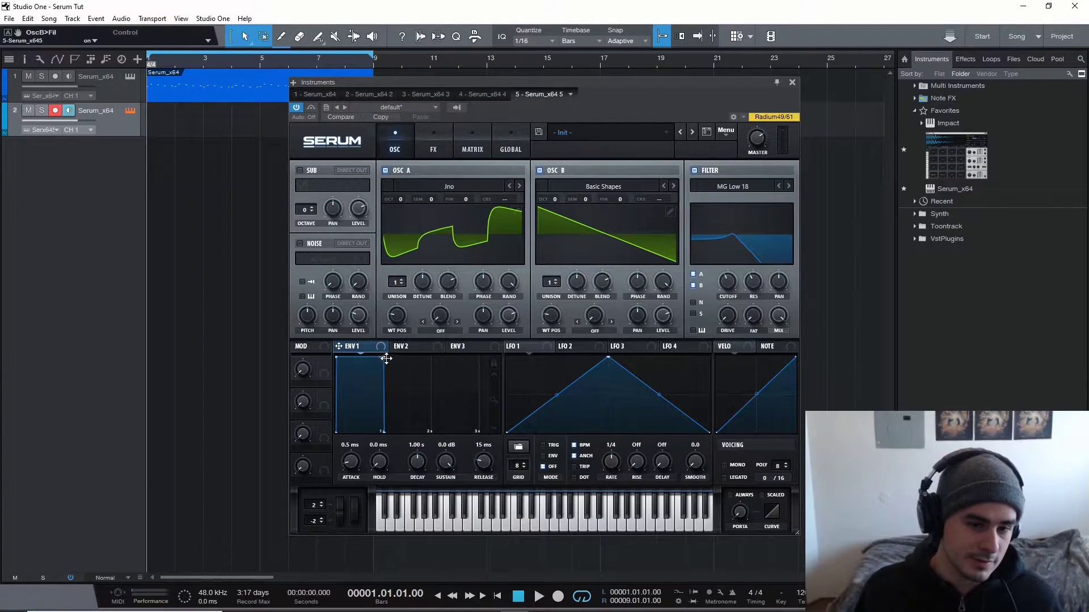
- Shape ENV 1 (615 ms decay, -20.4 dB sustain) onto the cutoff, lowered to ~126 Hz, and enable SUB
{"action": "left_click_drag", "start_coordinate": [381, 361], "coordinate": [425, 420]}
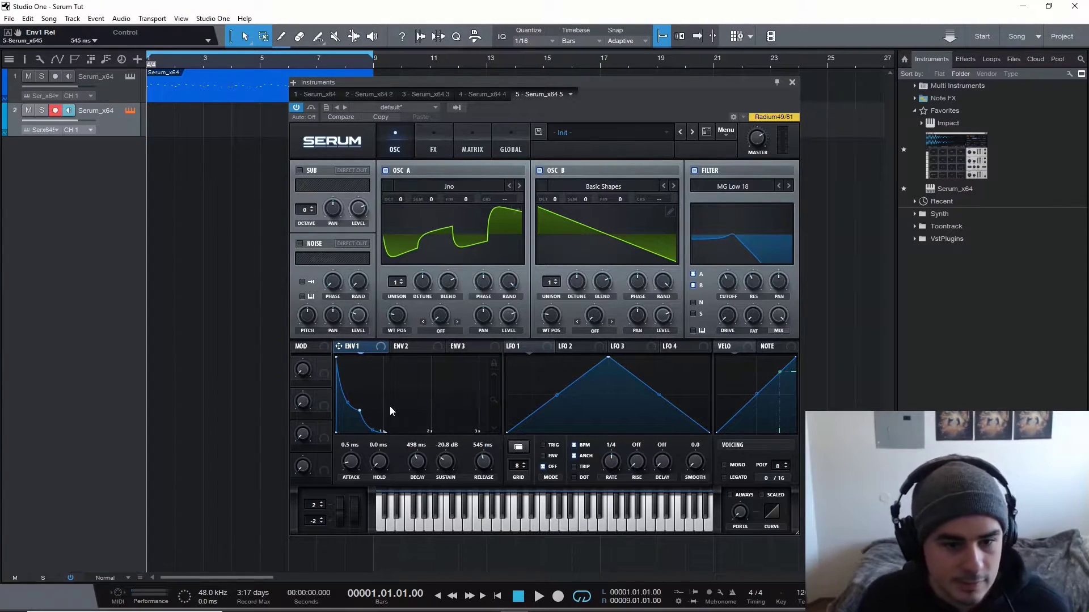
{"action": "left_click_drag", "start_coordinate": [360, 411], "coordinate": [400, 428]}
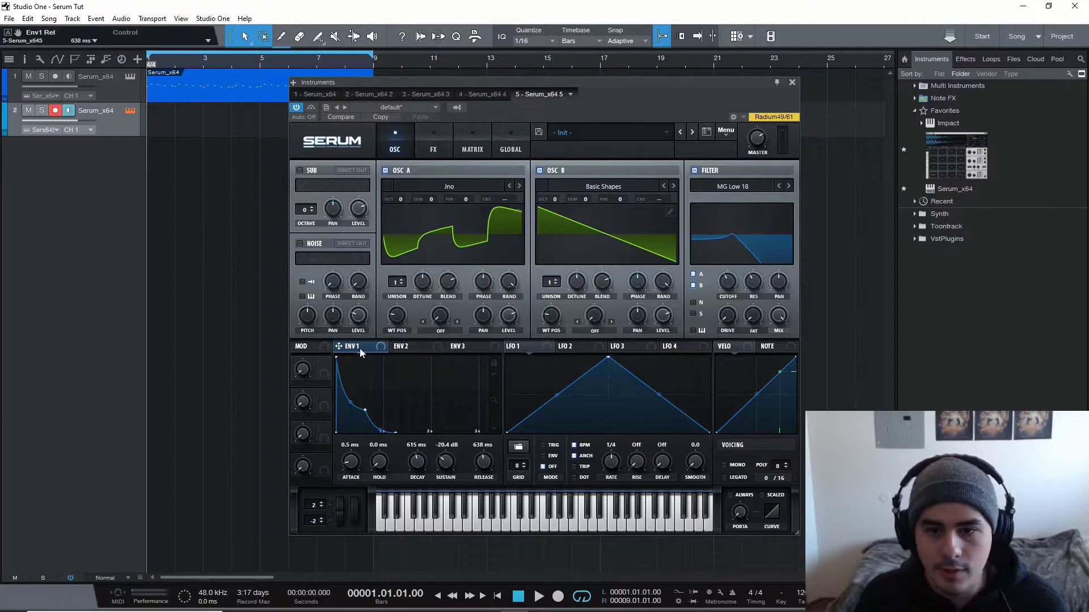
{"action": "left_click_drag", "start_coordinate": [359, 350], "coordinate": [724, 290]}
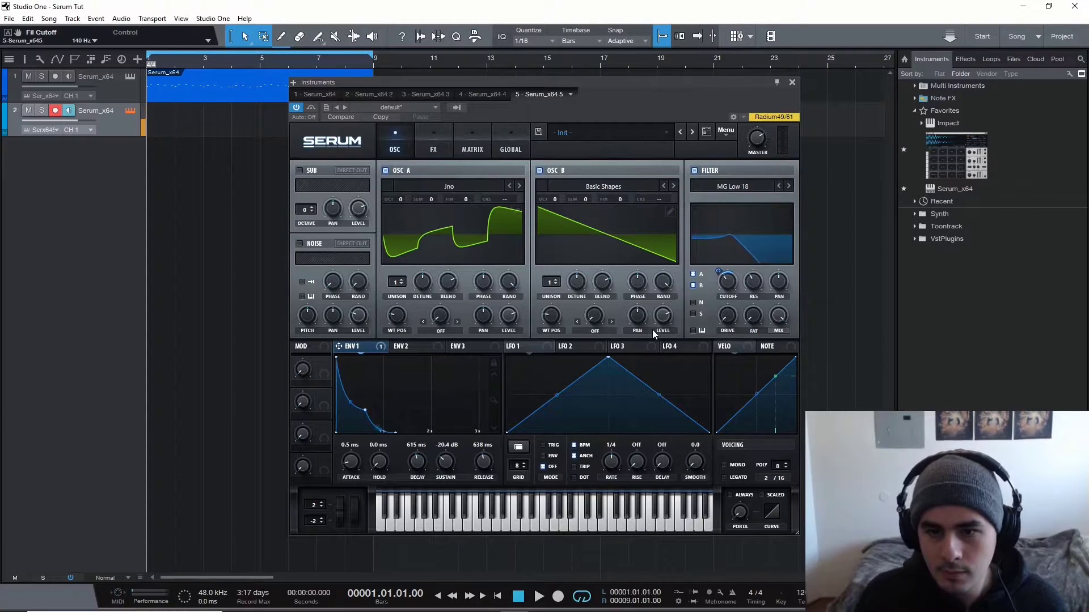
{"action": "left_click_drag", "start_coordinate": [728, 286], "coordinate": [726, 291]}
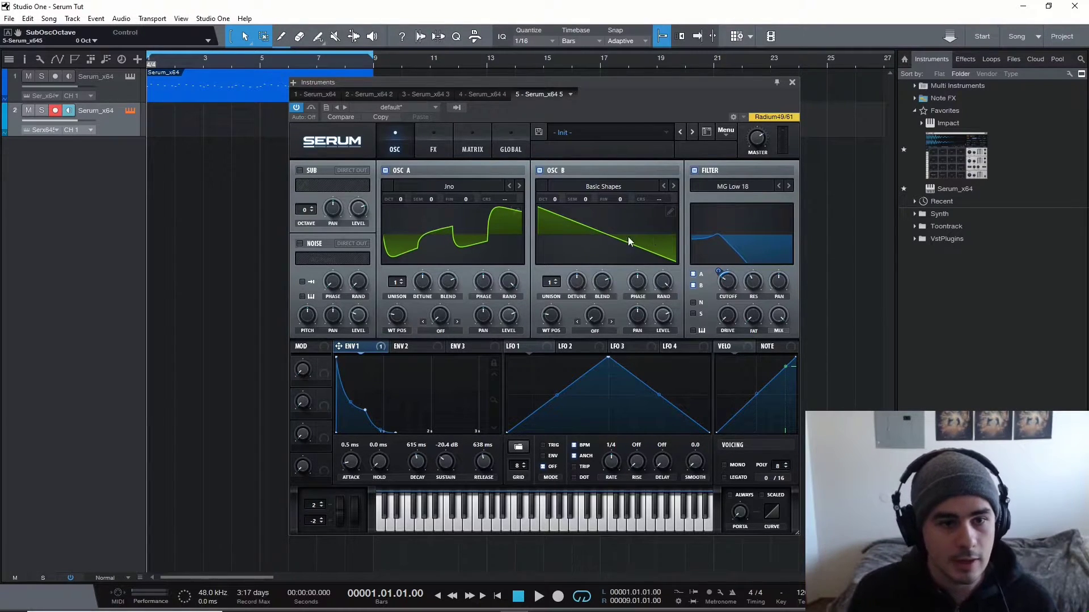
{"action": "left_click", "coordinate": [321, 171]}
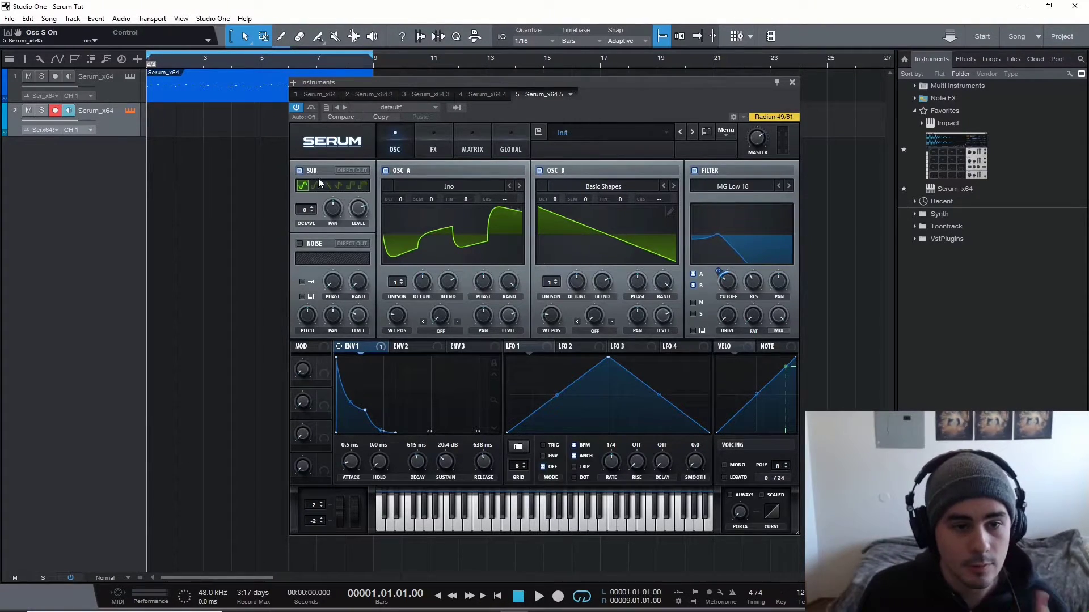
- Raise the sub oscillator one octave and lower its level to 60%
{"action": "left_click", "coordinate": [311, 208]}
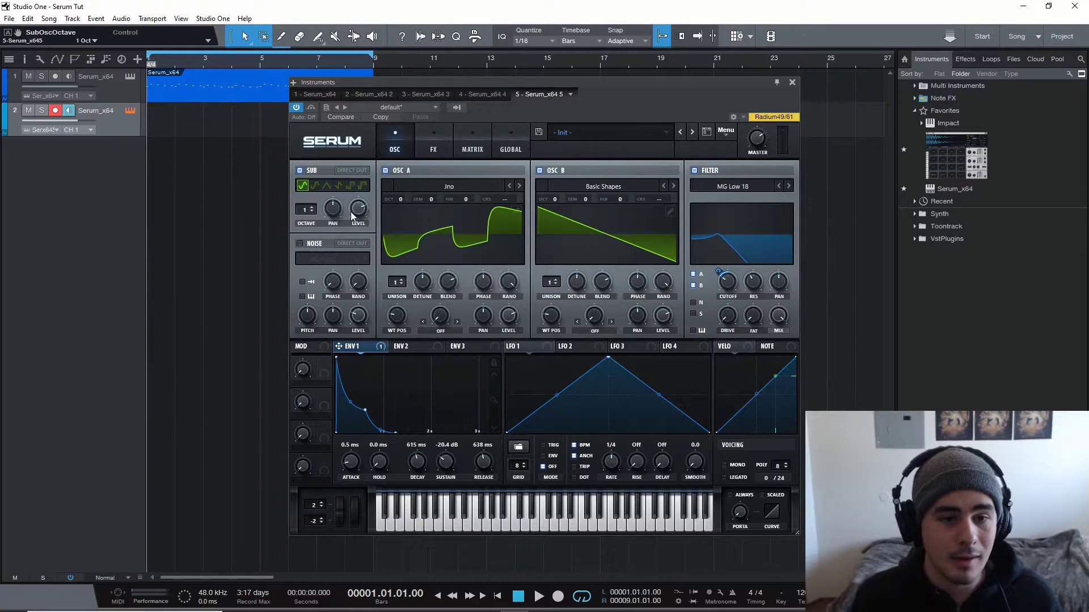
{"action": "mouse_move", "coordinate": [356, 224]}
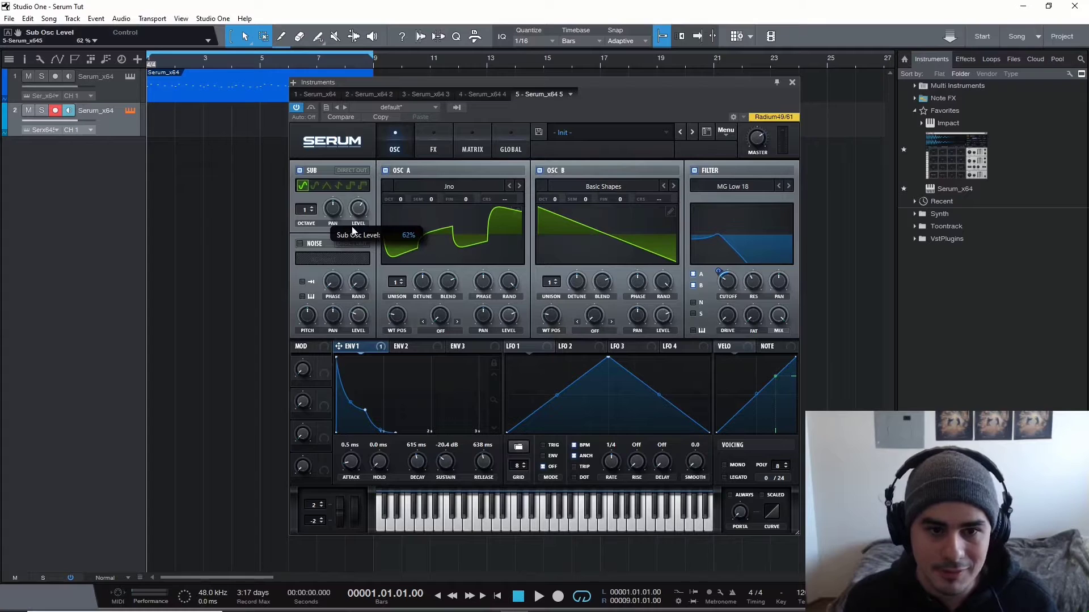
{"action": "left_click_drag", "start_coordinate": [353, 229], "coordinate": [357, 232]}
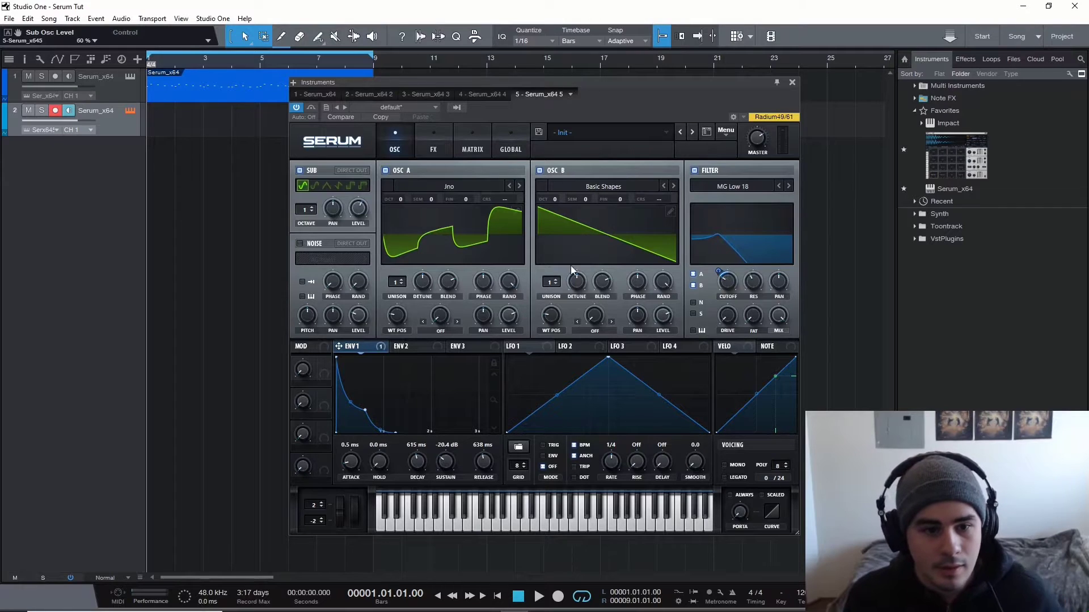
- Turn on the noise oscillator with the ARP pink sample at 5% level
{"action": "left_click", "coordinate": [300, 244]}
{"action": "left_click", "coordinate": [324, 259]}
{"action": "mouse_move", "coordinate": [447, 287]}
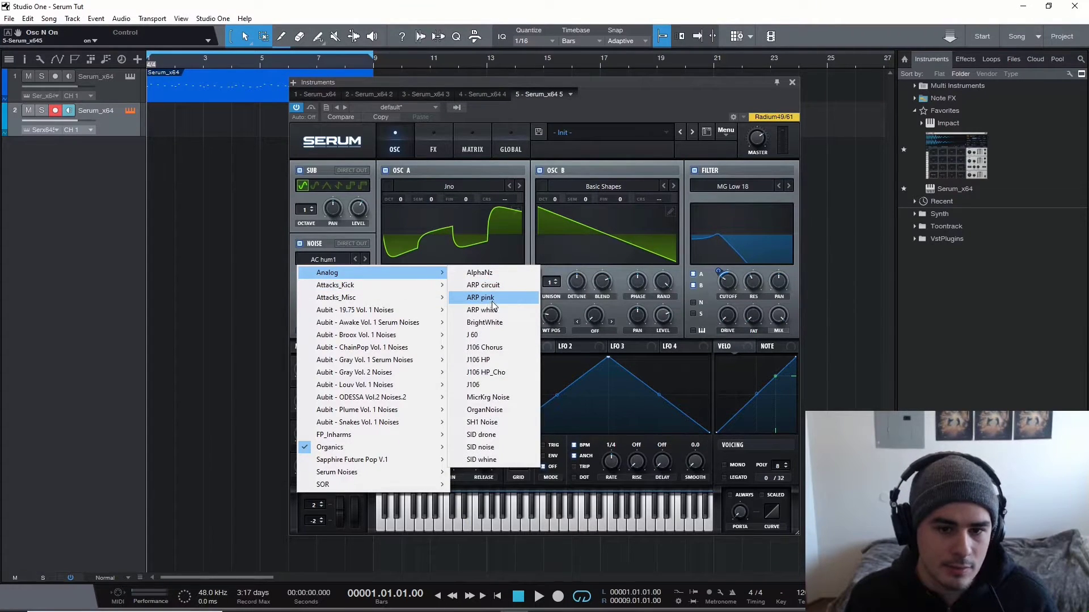
{"action": "left_click", "coordinate": [502, 298]}
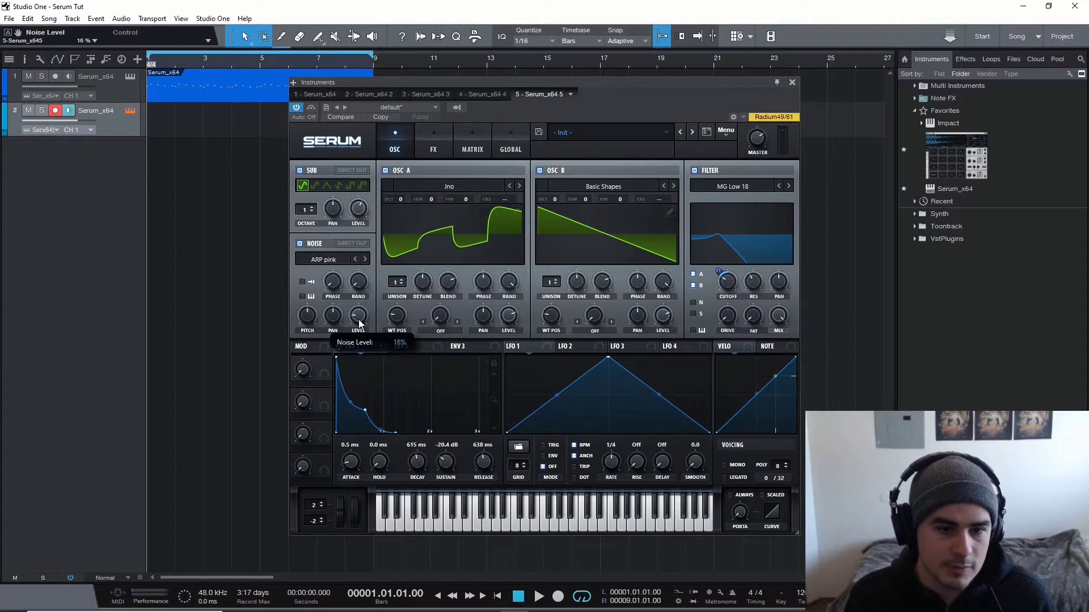
{"action": "left_click_drag", "start_coordinate": [357, 332], "coordinate": [358, 343]}
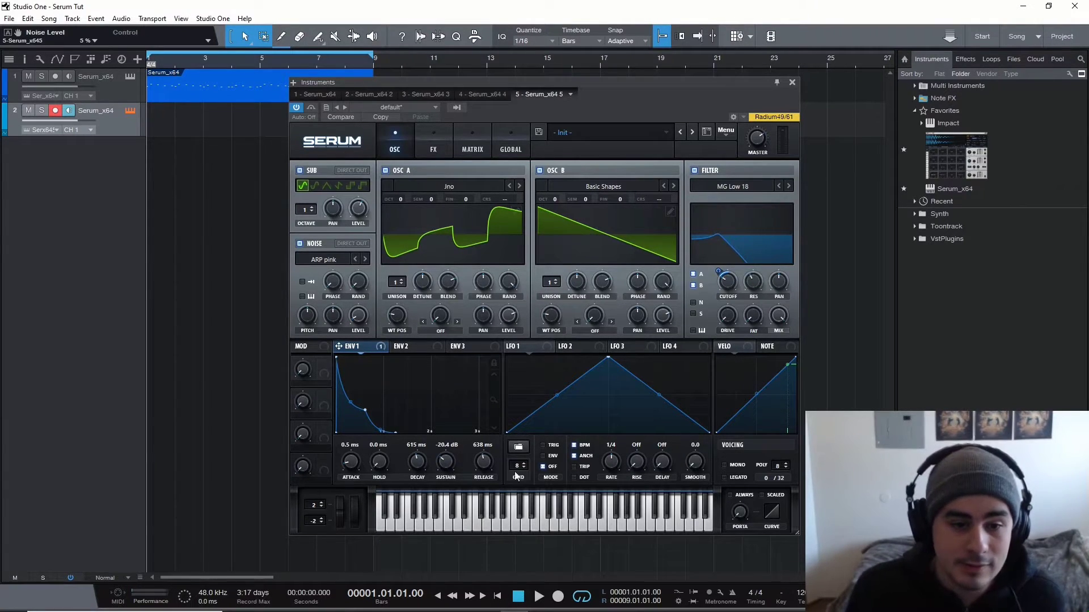
{"action": "mouse_move", "coordinate": [501, 292]}
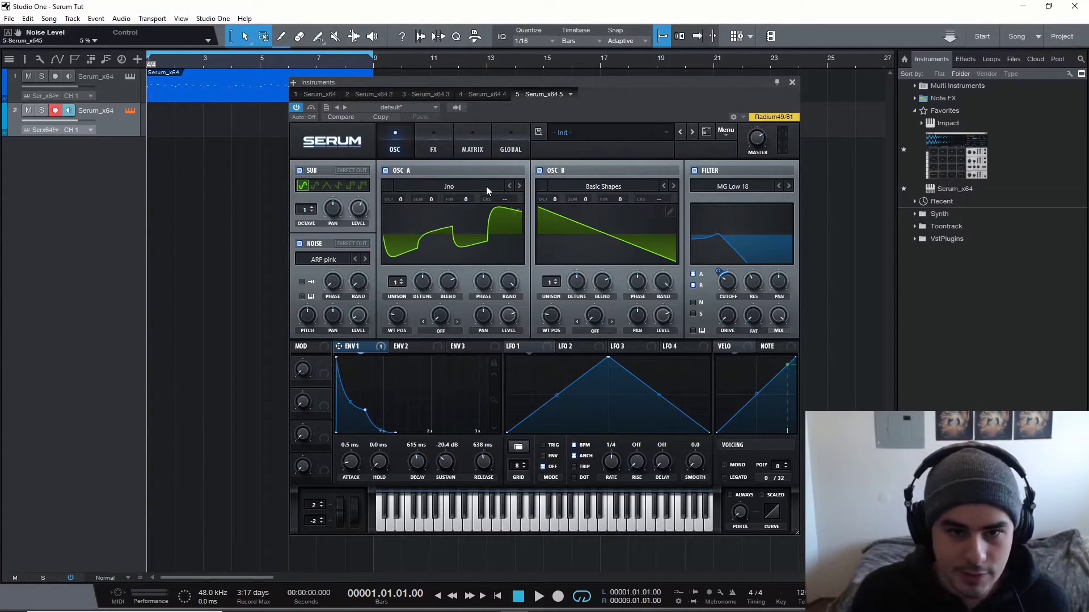
{"action": "left_click", "coordinate": [434, 147]}
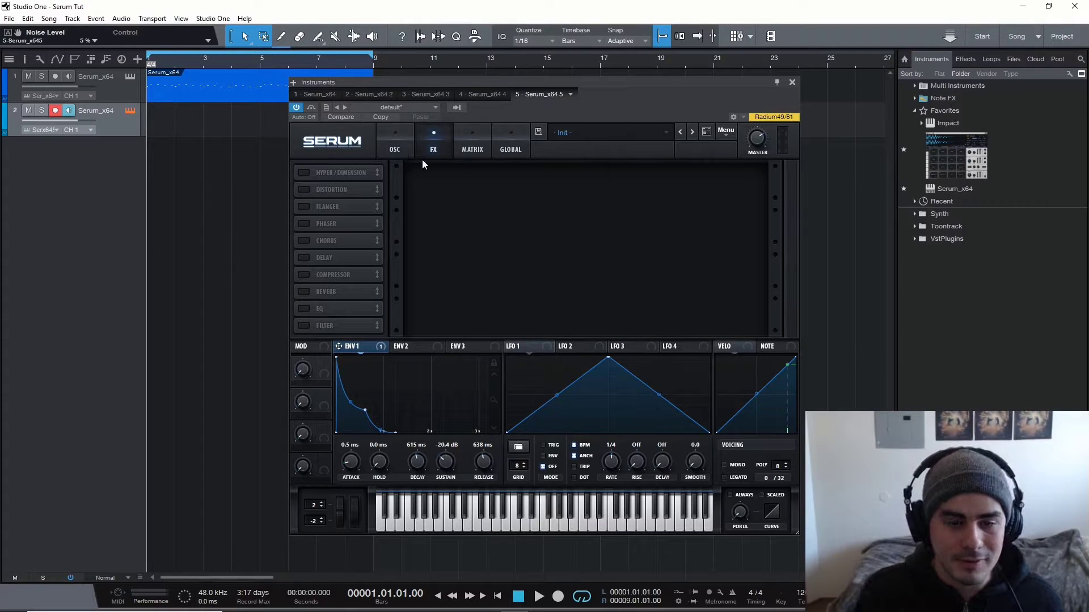
- Enable Hyper/Dimension with 5 unison voices and mix near 80%, and add a Delay effect
{"action": "left_click", "coordinate": [303, 173]}
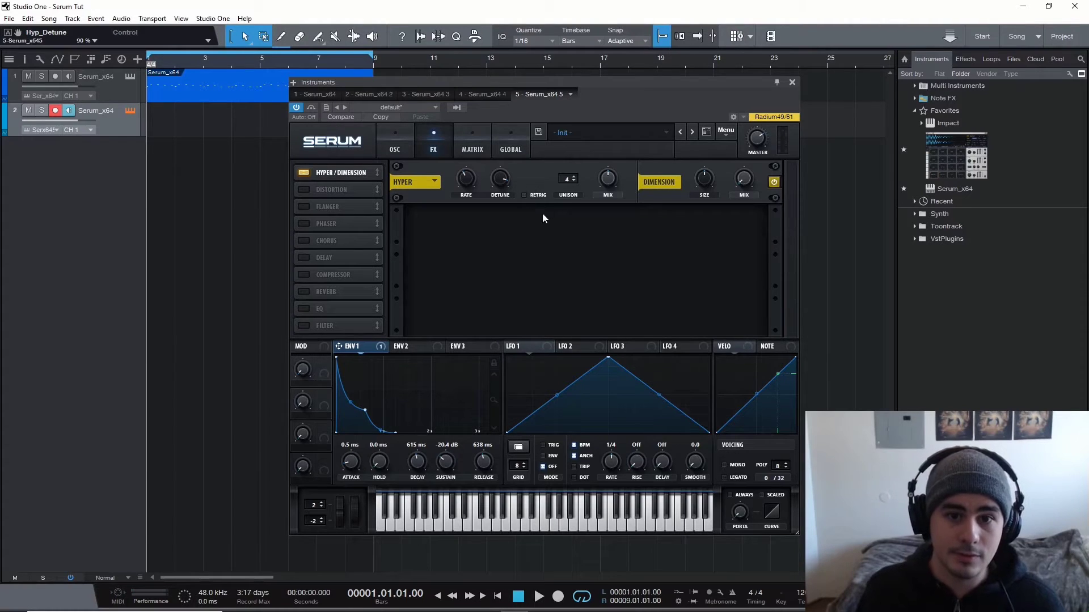
{"action": "left_click", "coordinate": [574, 177]}
{"action": "left_click_drag", "start_coordinate": [611, 187], "coordinate": [615, 151]}
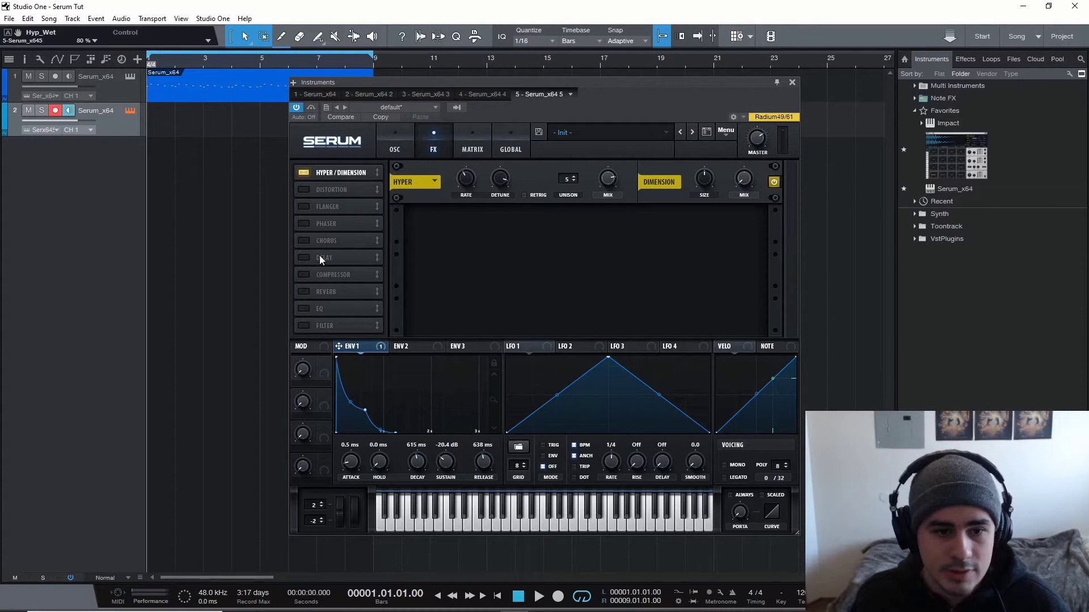
{"action": "left_click", "coordinate": [303, 258]}
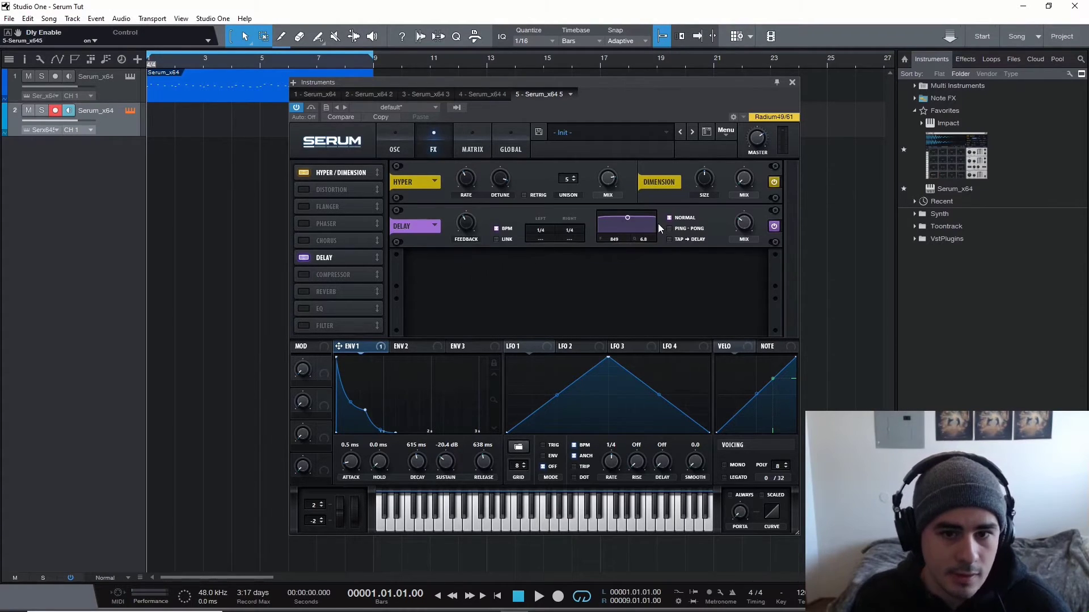
- Retune the delay's filter to around 701 Hz
{"action": "left_click_drag", "start_coordinate": [628, 220], "coordinate": [626, 226]}
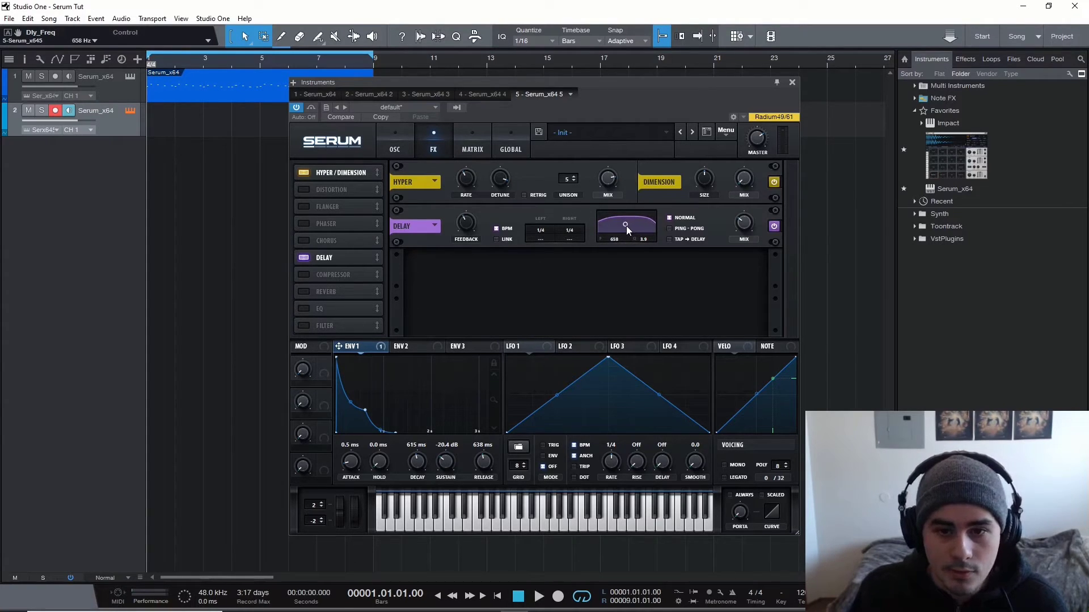
{"action": "mouse_move", "coordinate": [745, 227]}
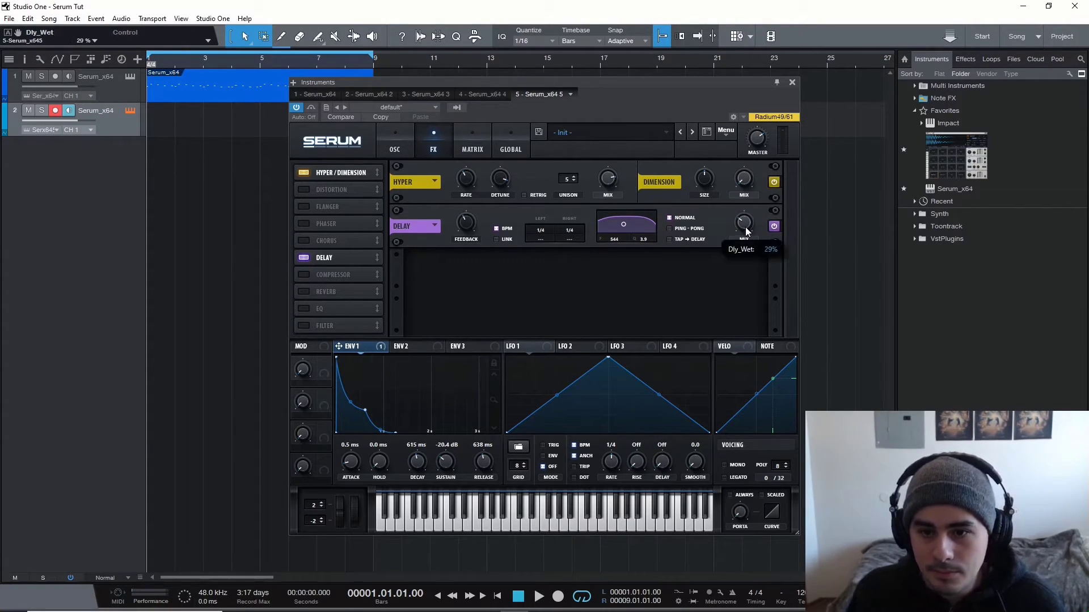
{"action": "left_click_drag", "start_coordinate": [623, 224], "coordinate": [628, 224]}
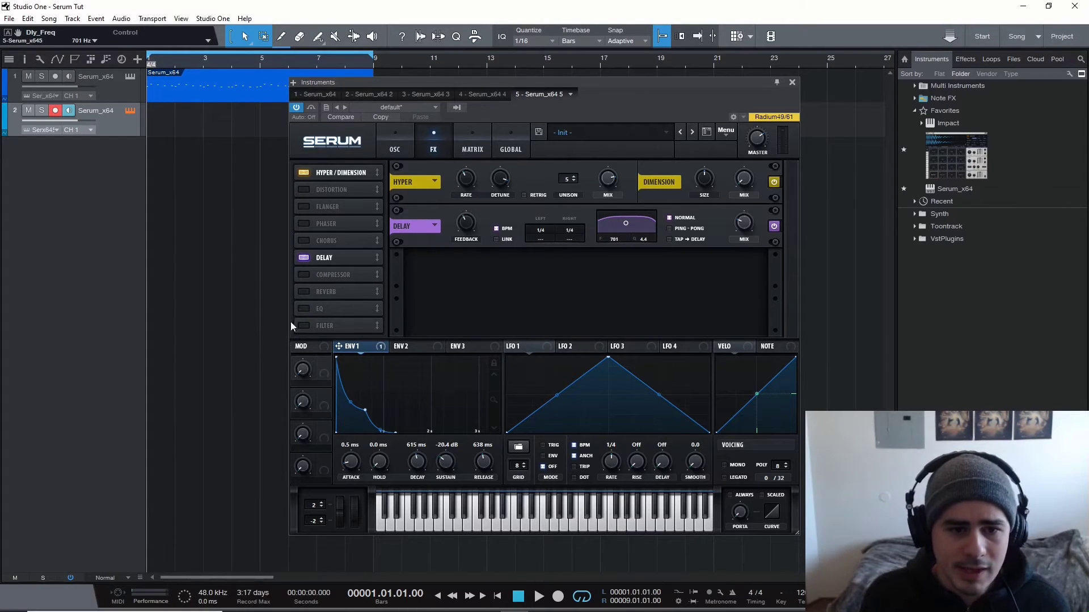
- Add a Reverb effect and trim its mix to about 29%
{"action": "left_click", "coordinate": [299, 294]}
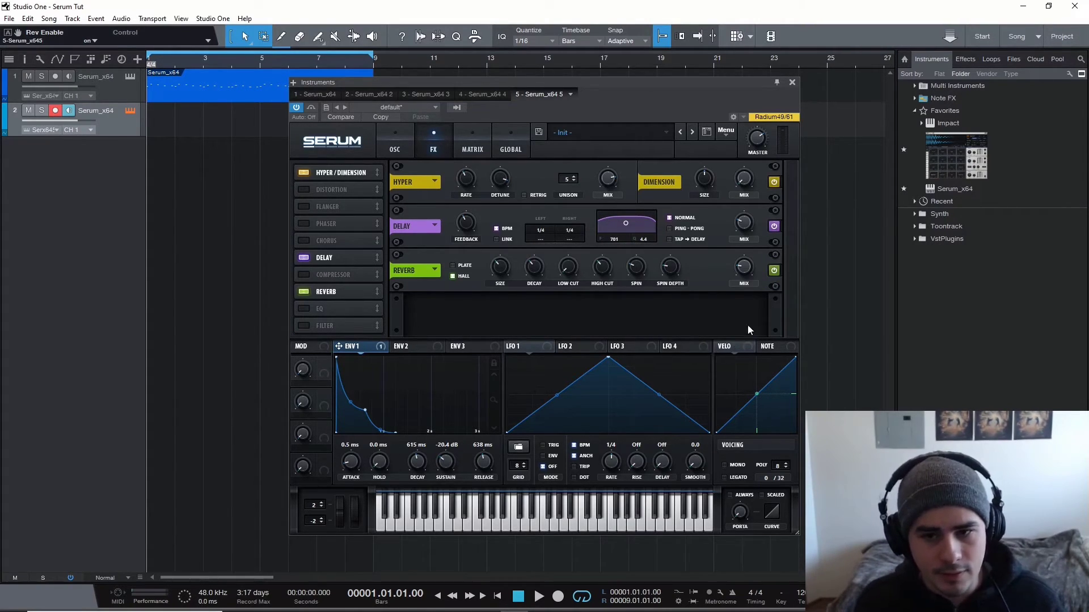
{"action": "mouse_move", "coordinate": [746, 272]}
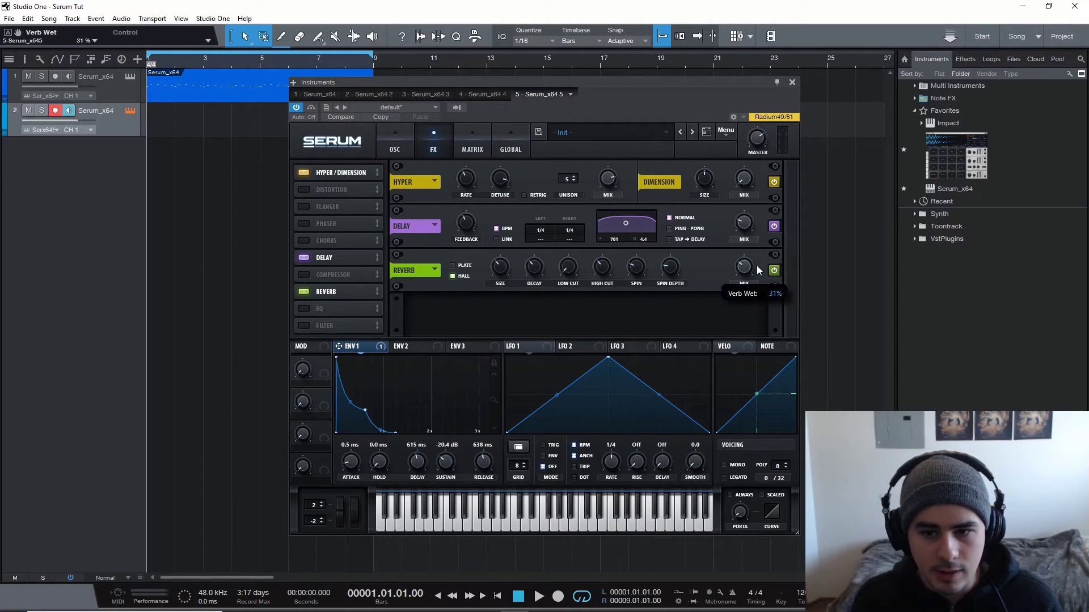
{"action": "left_click_drag", "start_coordinate": [757, 270], "coordinate": [759, 272]}
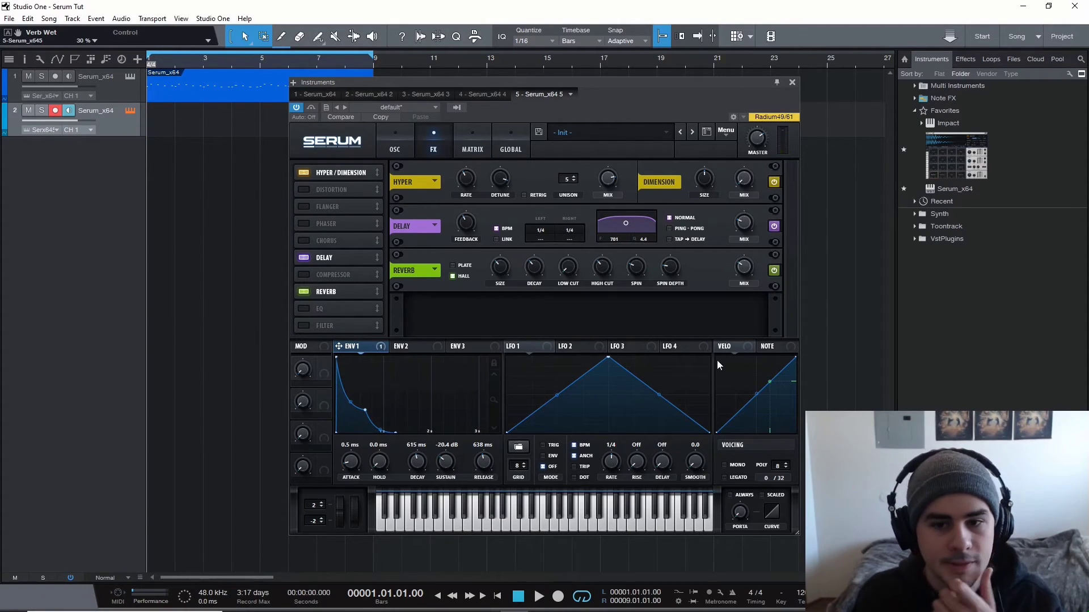
{"action": "left_click_drag", "start_coordinate": [743, 277], "coordinate": [744, 274]}
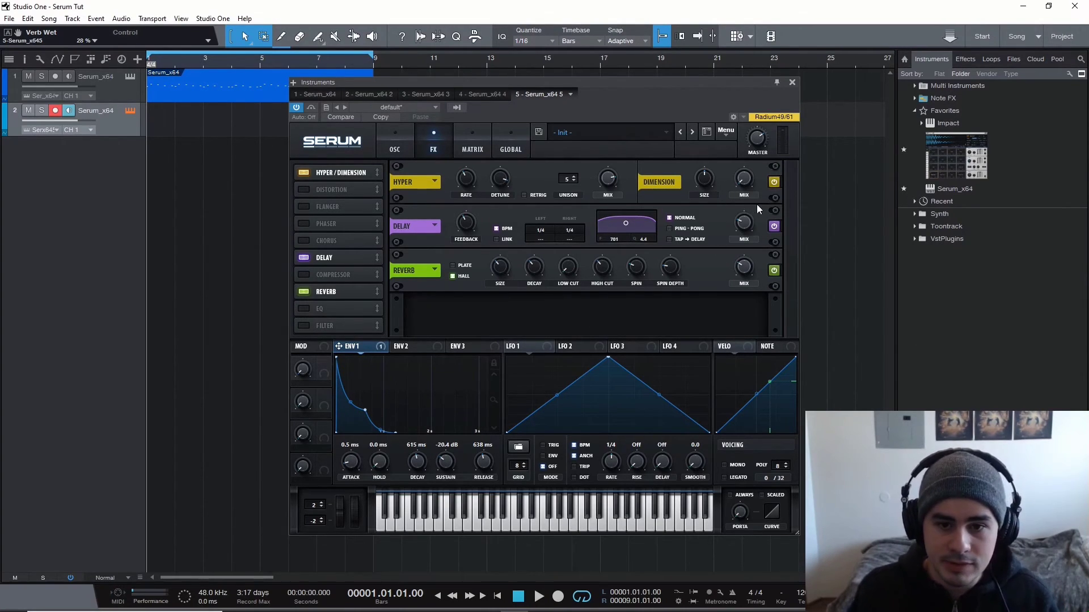
- Add an EQ whose left band is a low-pass with 40% Q, then return to the oscillators
{"action": "left_click", "coordinate": [305, 309]}
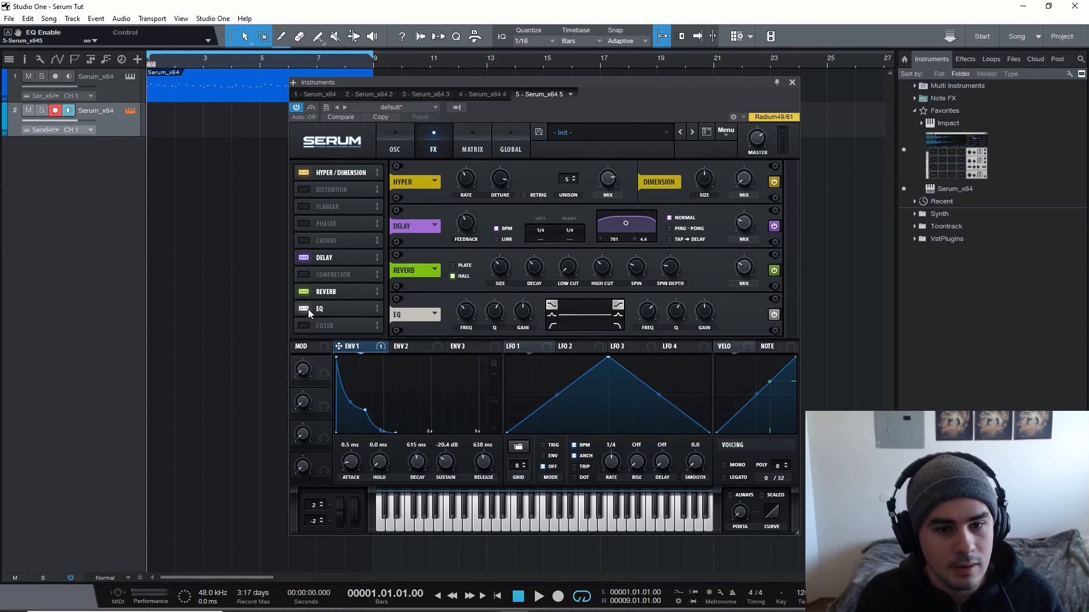
{"action": "left_click", "coordinate": [551, 326]}
{"action": "mouse_move", "coordinate": [497, 310]}
{"action": "left_mouse_down"}
{"action": "mouse_move", "coordinate": [486, 332]}
{"action": "mouse_move", "coordinate": [480, 316]}
{"action": "left_mouse_up"}
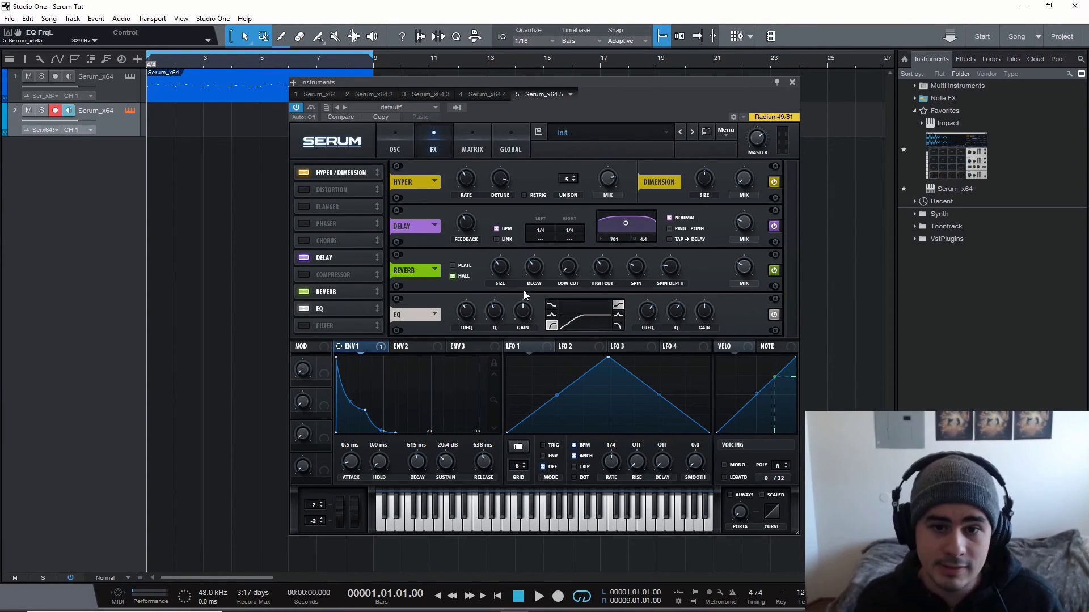
{"action": "left_click", "coordinate": [397, 142]}
{"action": "left_click_drag", "start_coordinate": [496, 82], "coordinate": [461, 89]}
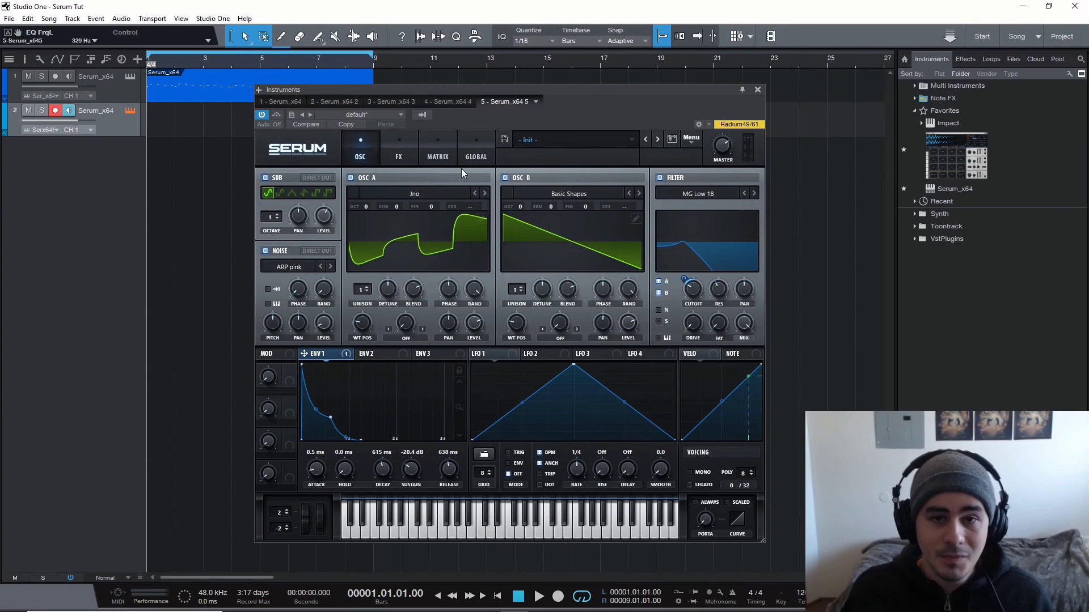